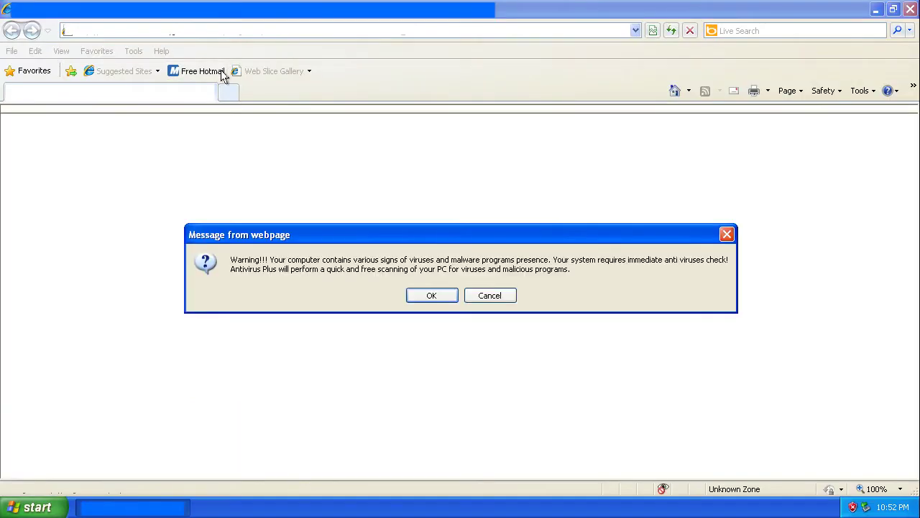
Step: Accept the webpage's scan offer and save installer_70108.exe to the Desktop
key("Return")
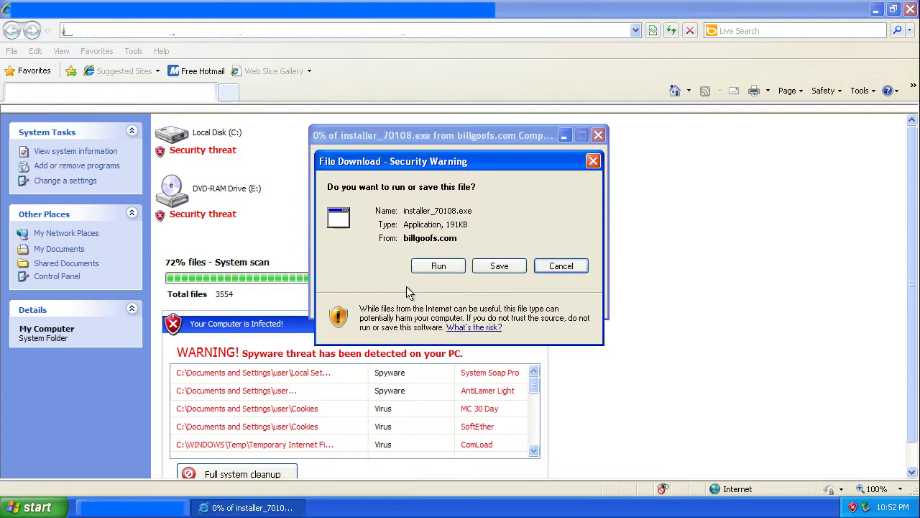
left_click(488, 268)
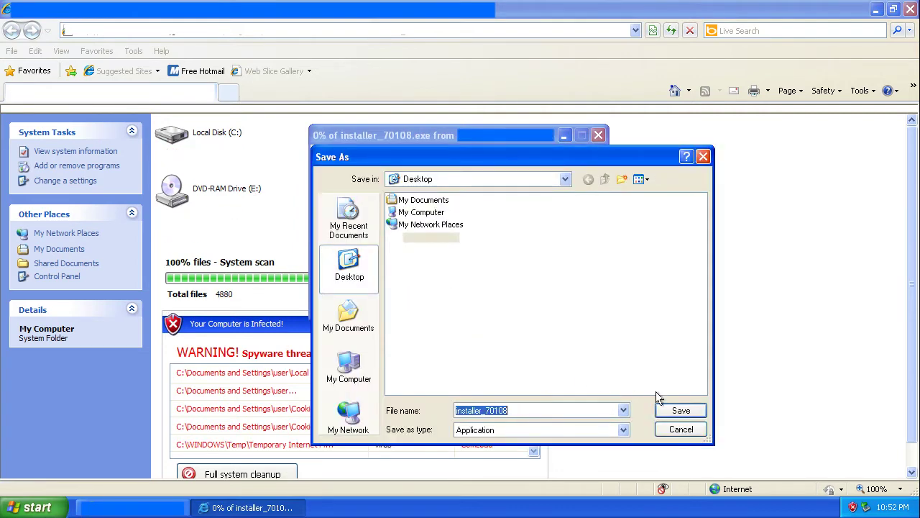
left_click(685, 410)
left_click(597, 295)
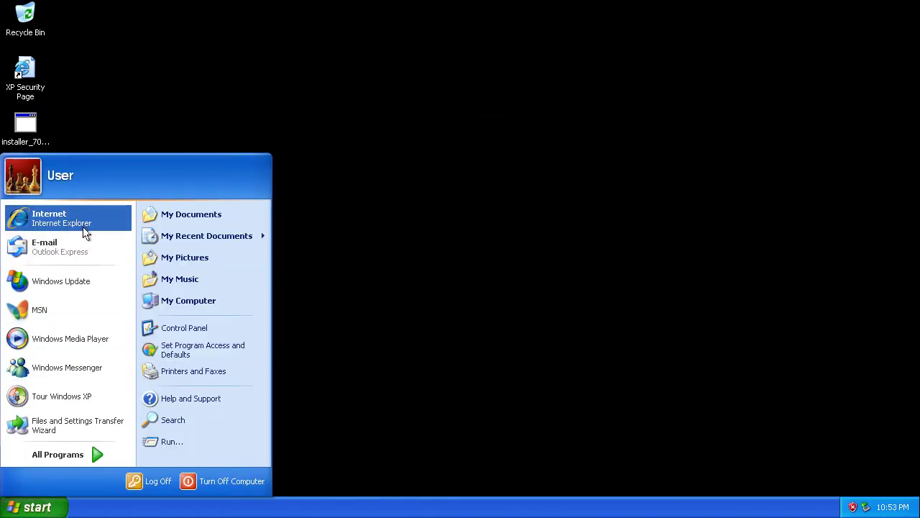
Step: Run installer_70108.exe from the desktop, allowing it despite the unknown publisher
left_click(472, 422)
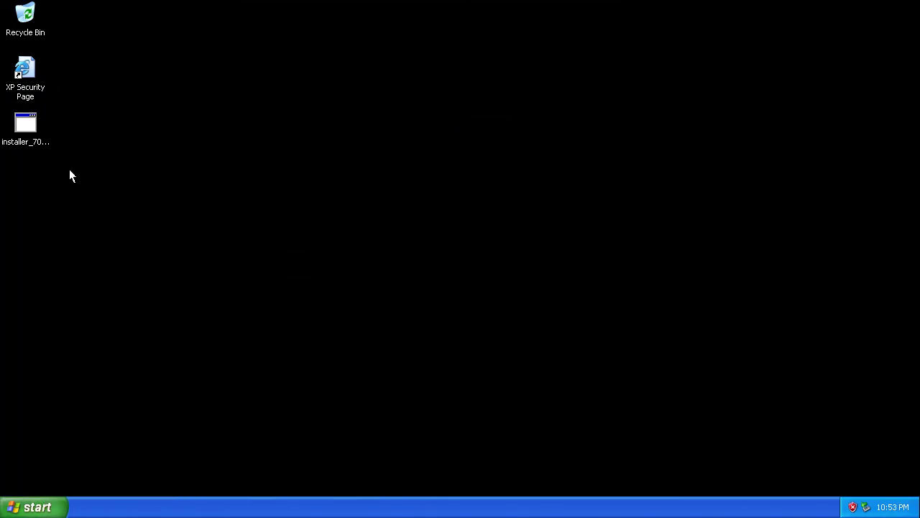
left_click(39, 149)
double_click(40, 149)
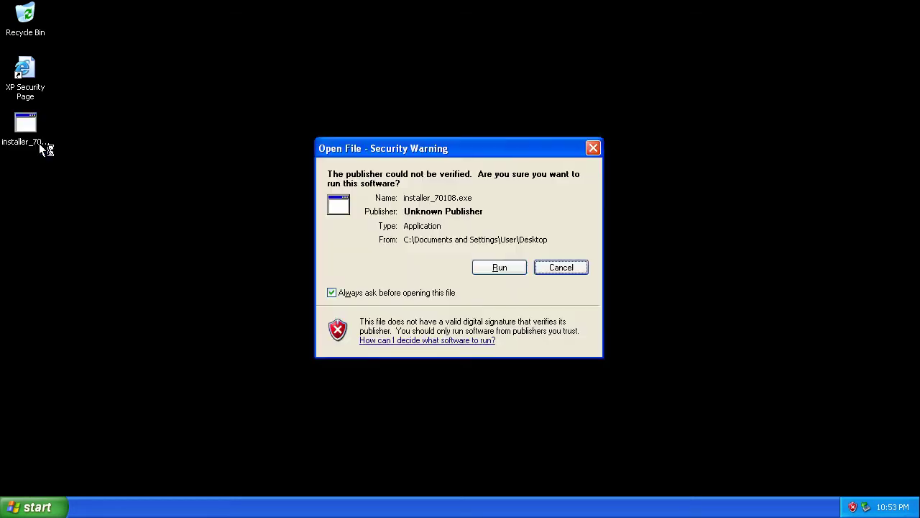
left_click(477, 271)
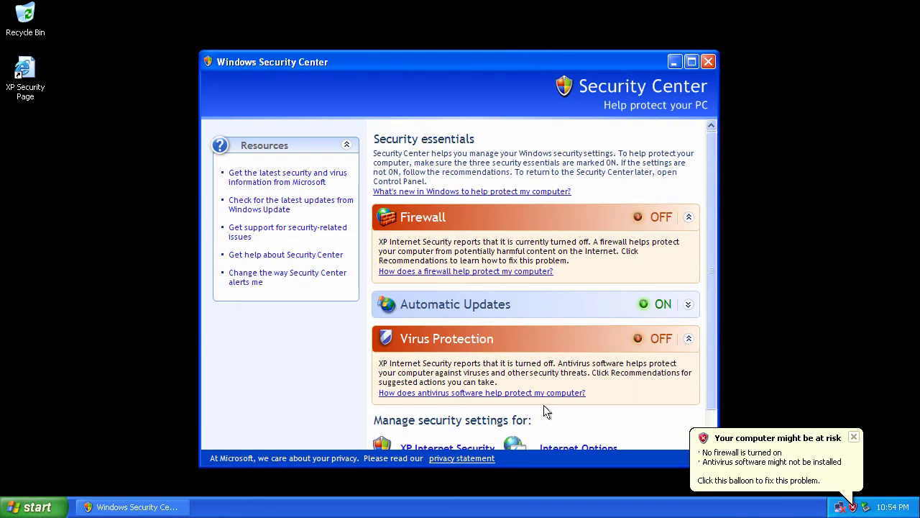
Step: Close the Windows Security Center window and dismiss the security risk and Local Area Connection notifications
left_click(706, 62)
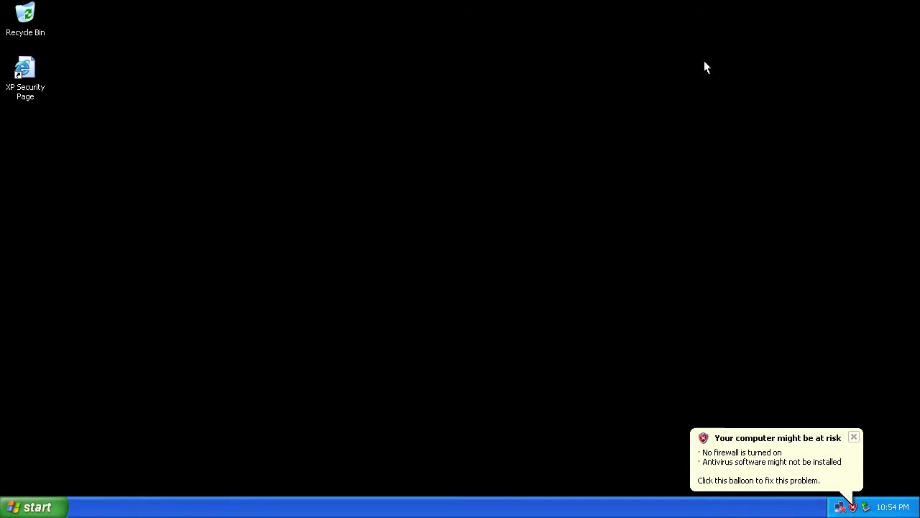
left_click(854, 435)
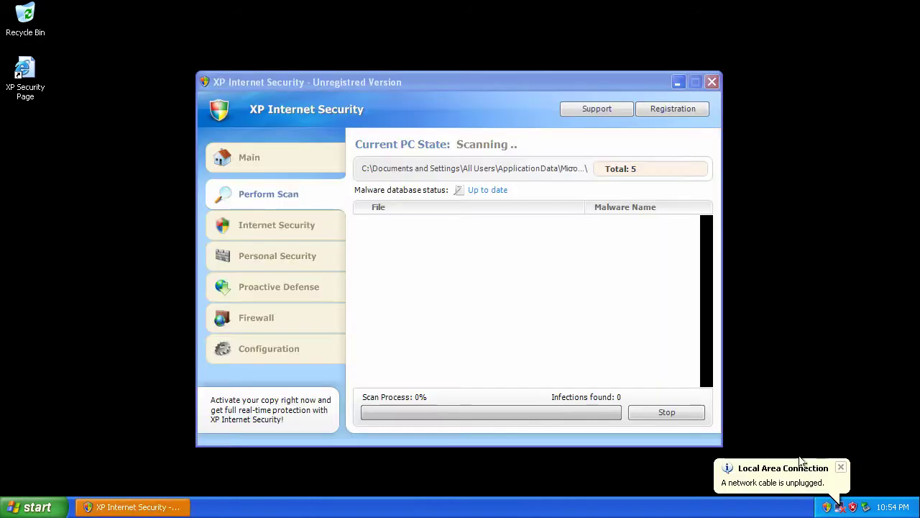
left_click(837, 468)
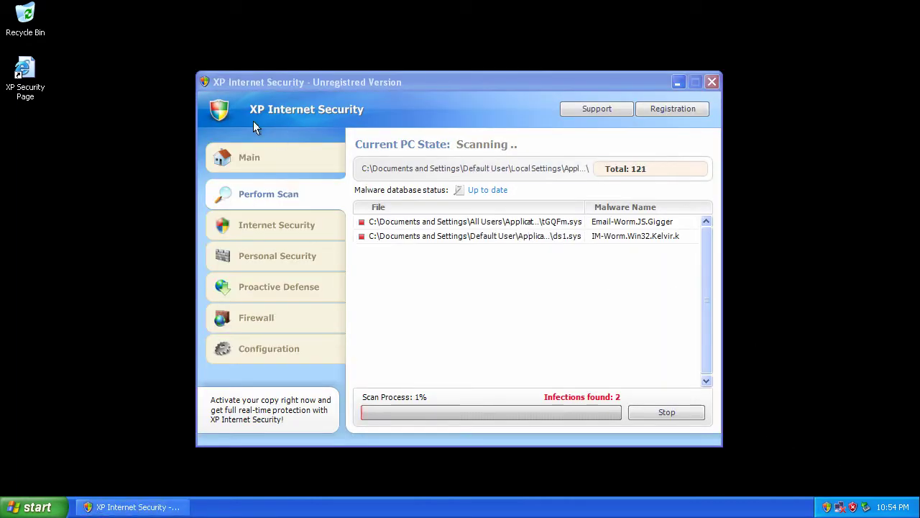
Step: Look through the Internet Security, Personal Security, Proactive Defense, Firewall, Configuration, Main and Support areas of XP Internet Security, then close it
left_click(260, 230)
left_click(259, 260)
left_click(258, 282)
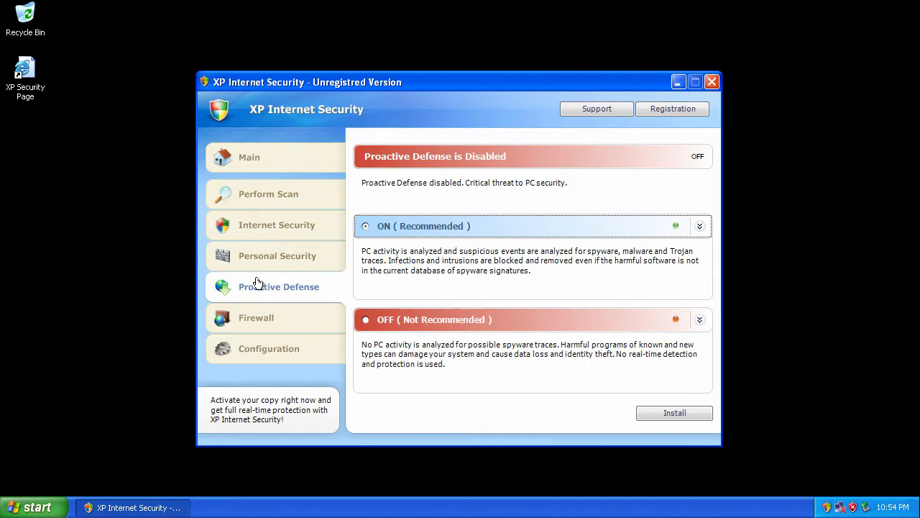
left_click(320, 329)
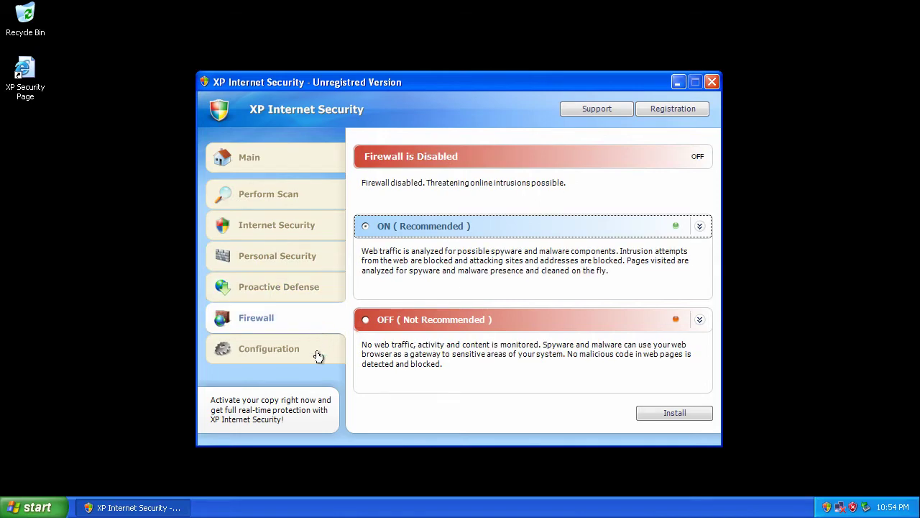
left_click(318, 356)
left_click(290, 169)
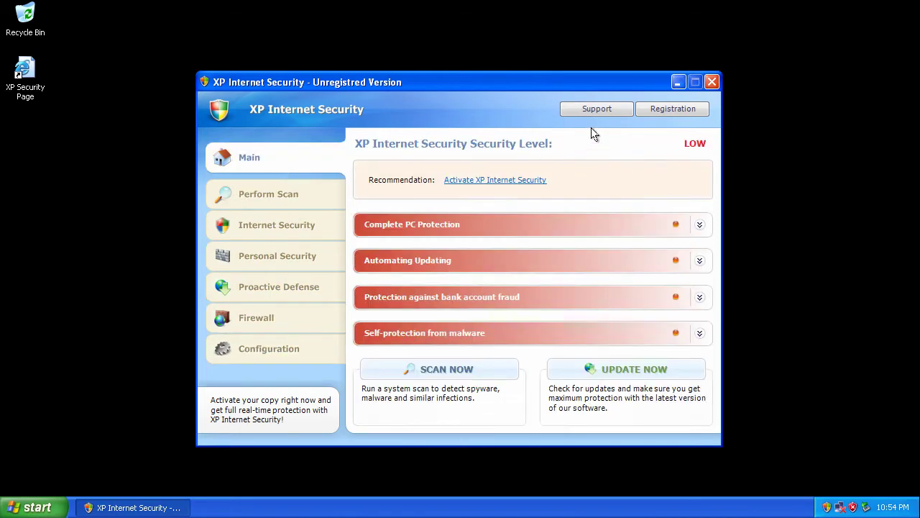
left_click(607, 110)
left_click(660, 133)
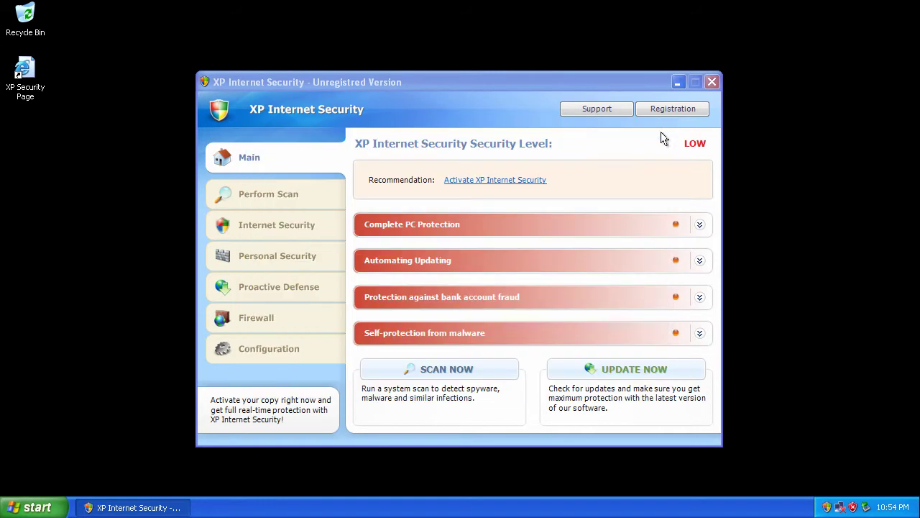
left_click(715, 85)
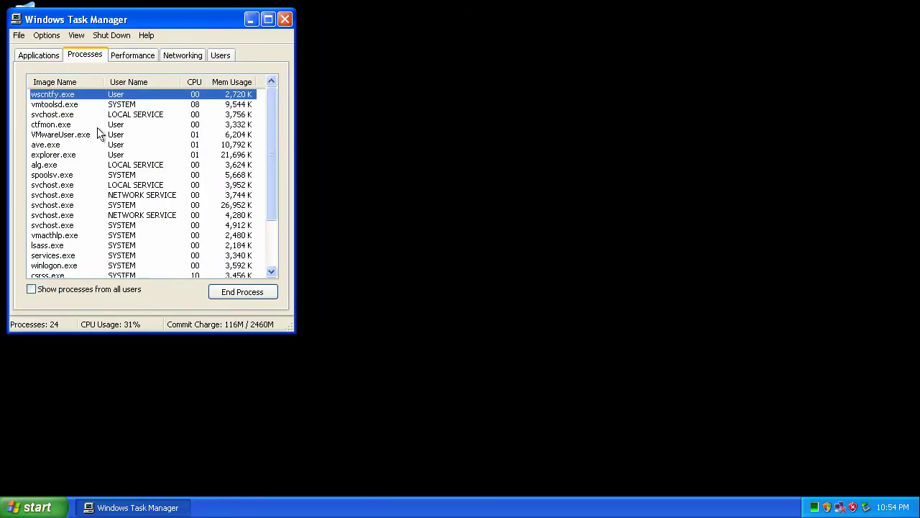
Step: Terminate the ave.exe process in Task Manager and display the system performance graphs
left_click(100, 147)
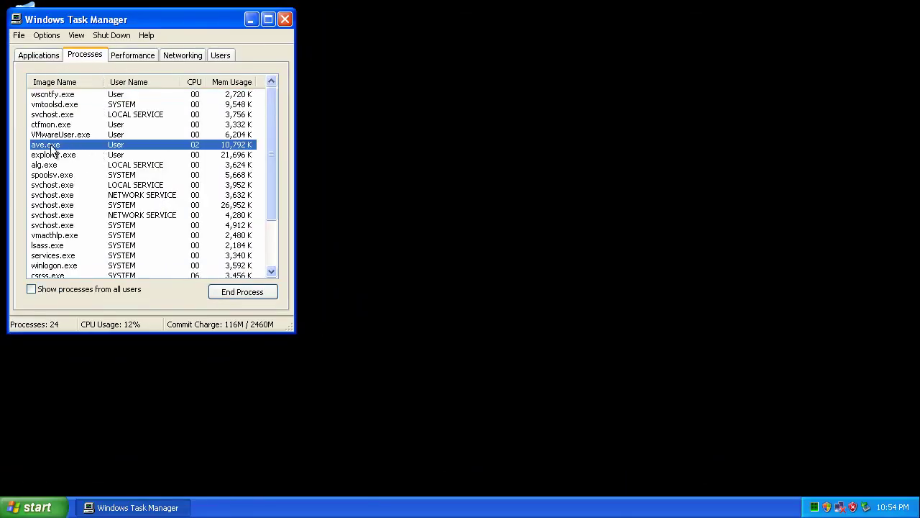
left_click(242, 291)
left_click(415, 302)
left_click(131, 56)
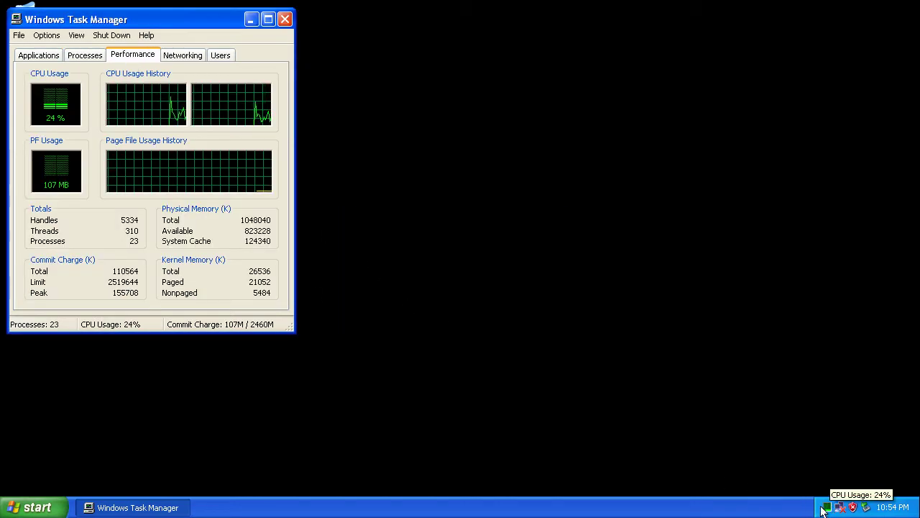
Step: Launch Notepad as a test, then close the XP Internet Security window and Notepad
left_click(33, 507)
mouse_move(50, 455)
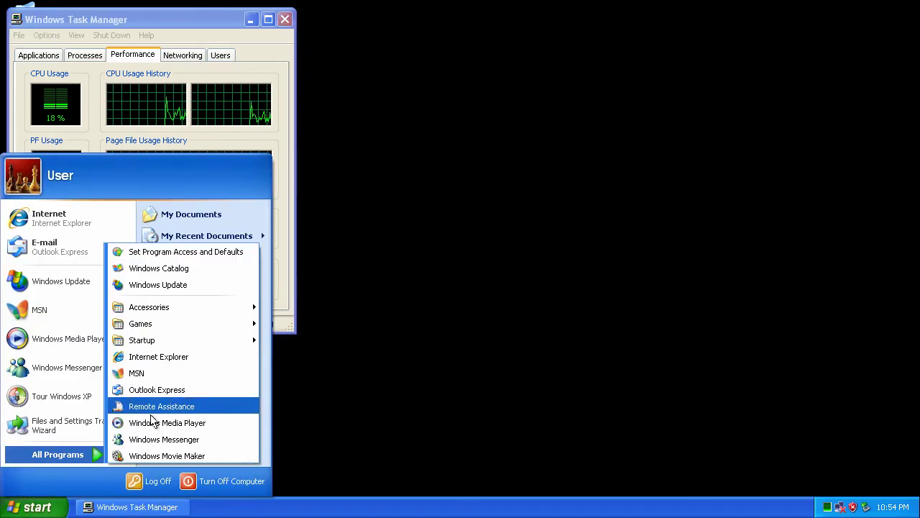
mouse_move(210, 319)
left_click(298, 210)
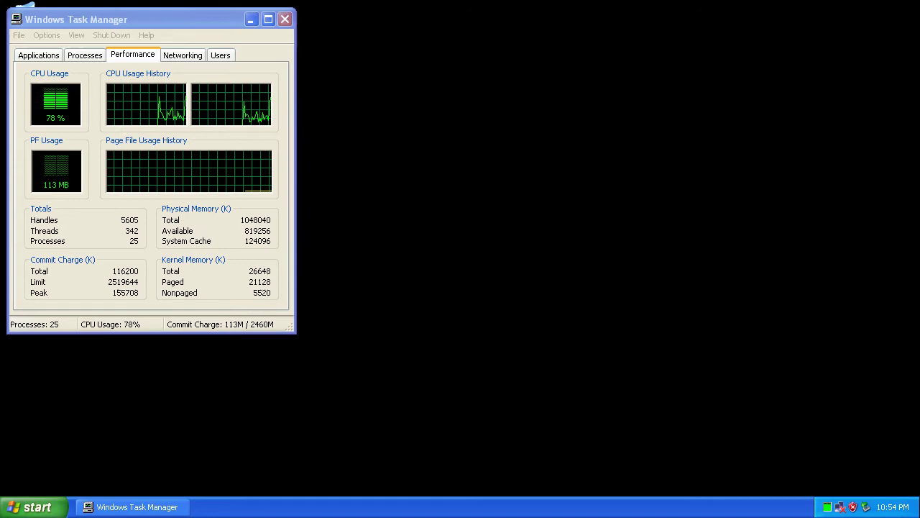
left_click_drag(360, 99, 651, 41)
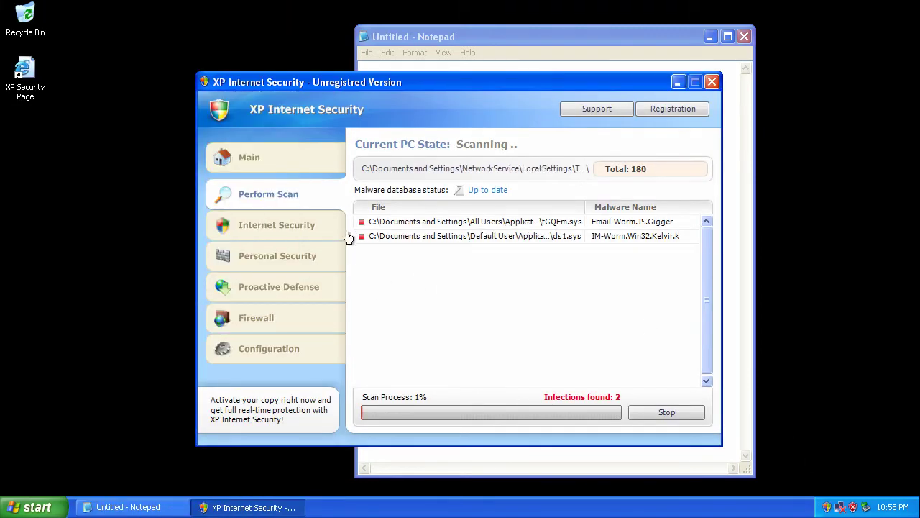
left_click(711, 82)
left_click(744, 36)
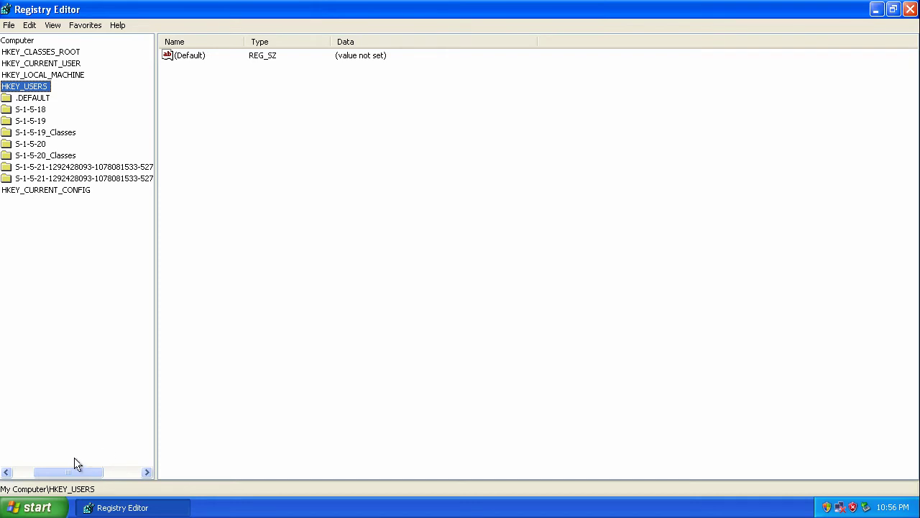
Step: Under HKEY_USERS, expand the user's S-1-5-21 key down to Software\Classes, including its .exe and secfile keys
left_click_drag(62, 472, 41, 475)
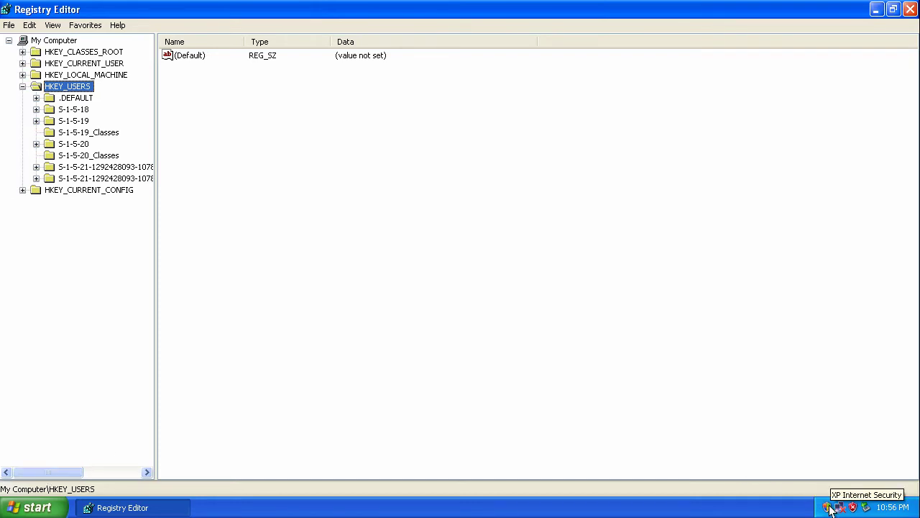
double_click(104, 167)
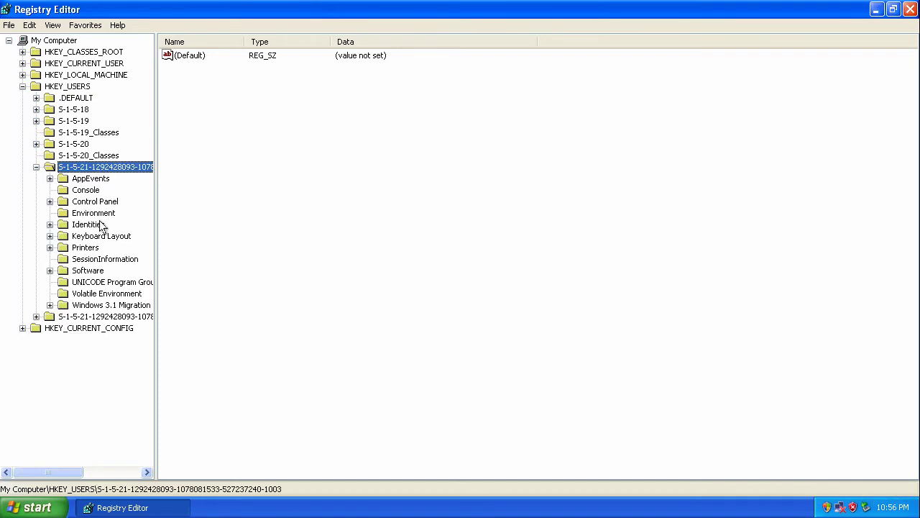
double_click(87, 273)
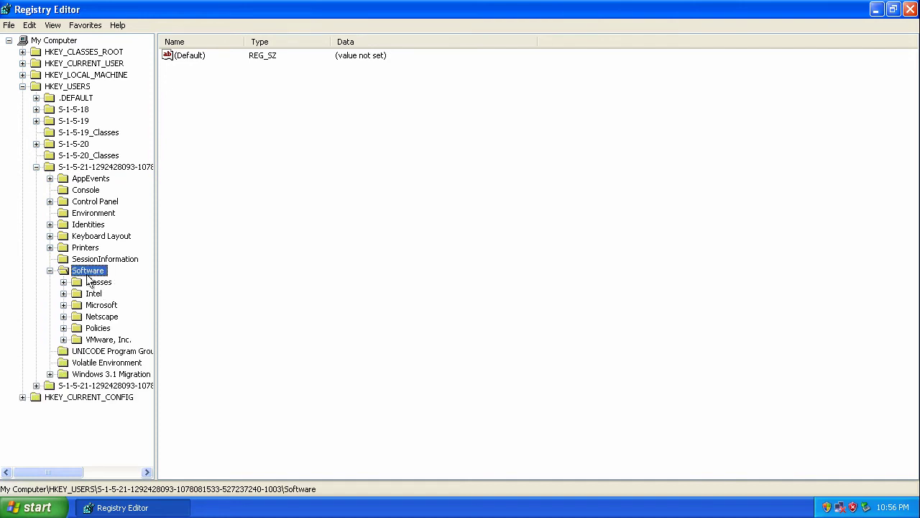
double_click(98, 282)
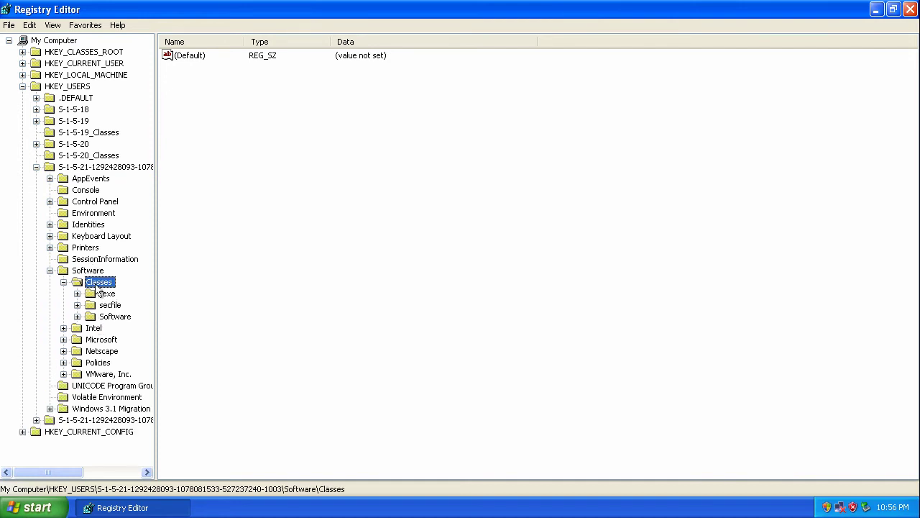
double_click(106, 294)
double_click(109, 329)
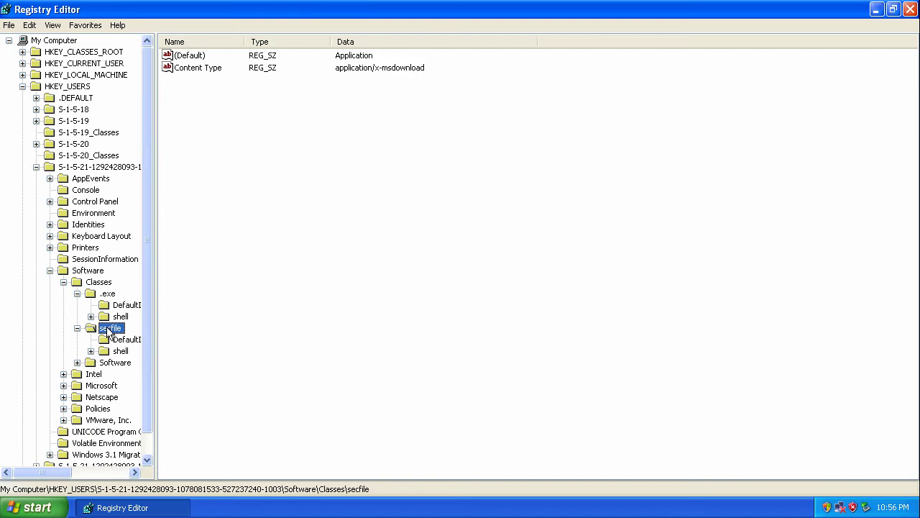
Step: Terminate the ave.exe process in Task Manager and return to the Registry Editor
right_click(242, 507)
left_click(267, 465)
left_click(92, 57)
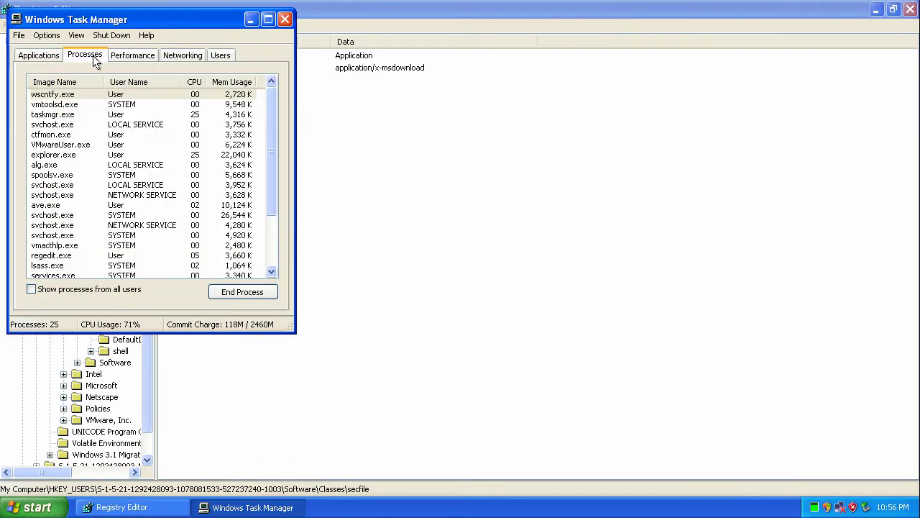
left_click(66, 207)
left_click(237, 291)
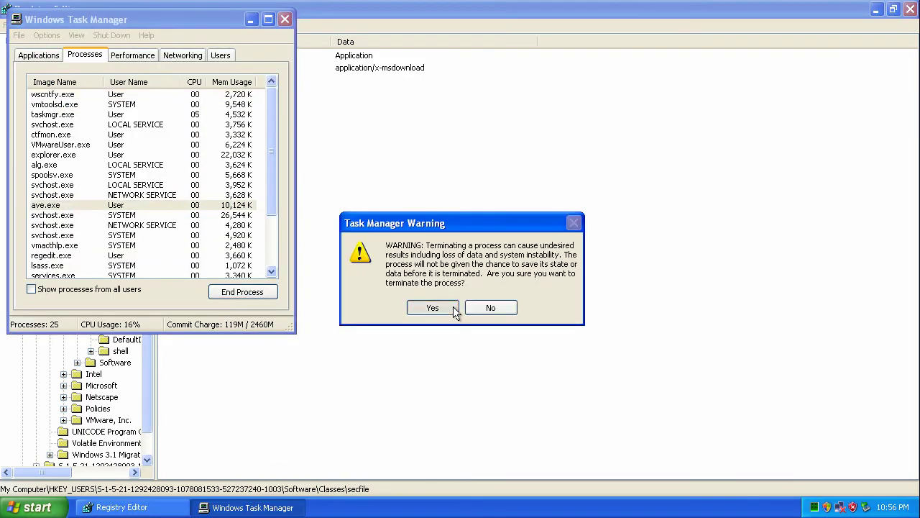
left_click(372, 306)
left_click(392, 340)
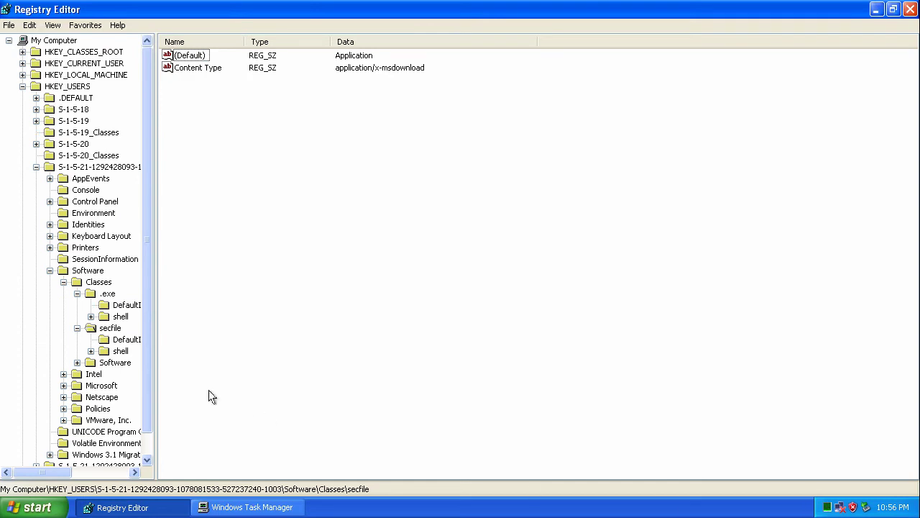
Step: Inspect the .exe key's shell\open\command values, widening the Data column to read the full launch path
left_click(106, 293)
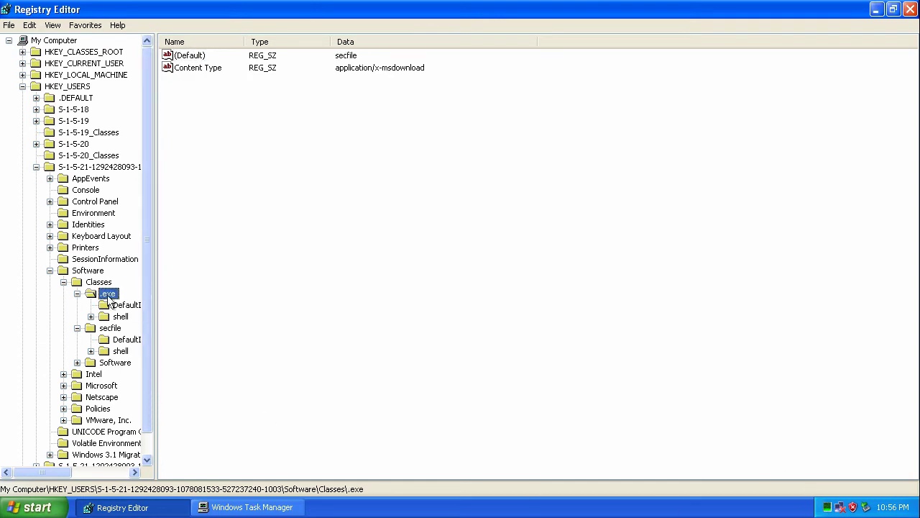
left_click(124, 305)
double_click(116, 318)
left_click(134, 328)
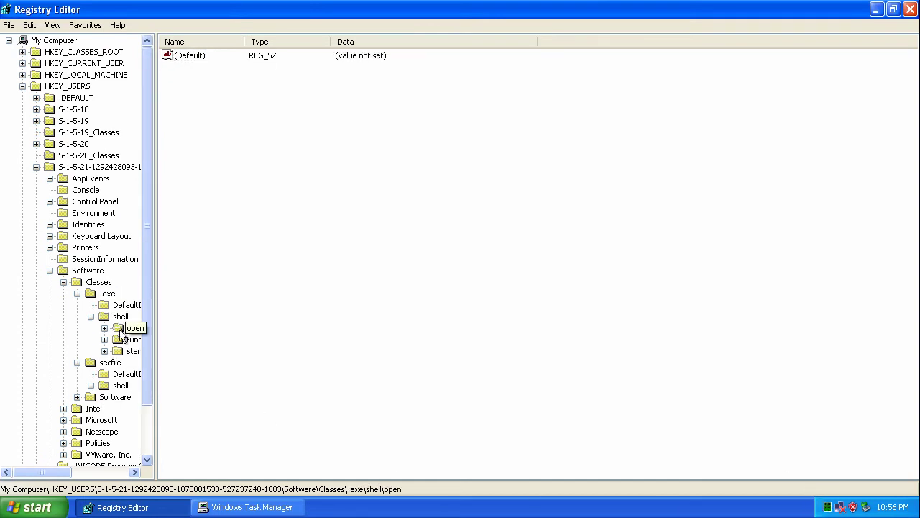
double_click(133, 328)
left_click(132, 339)
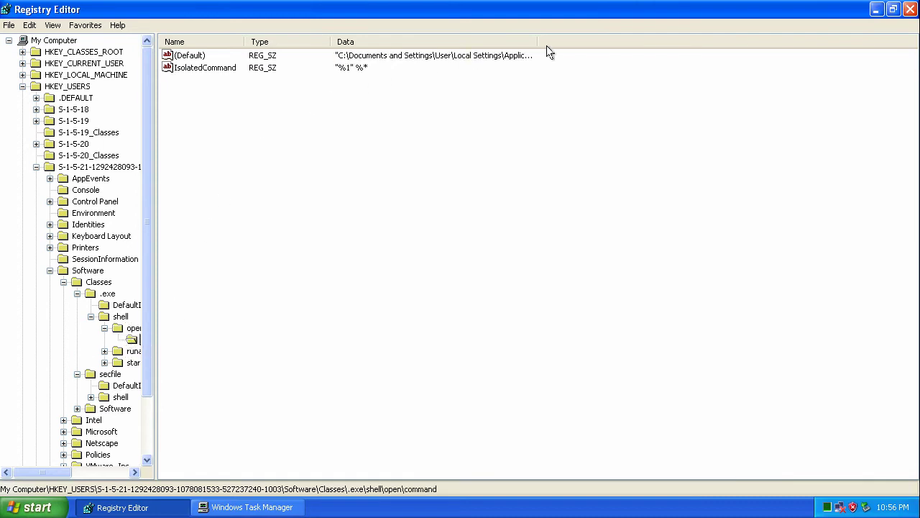
left_click_drag(538, 41, 732, 41)
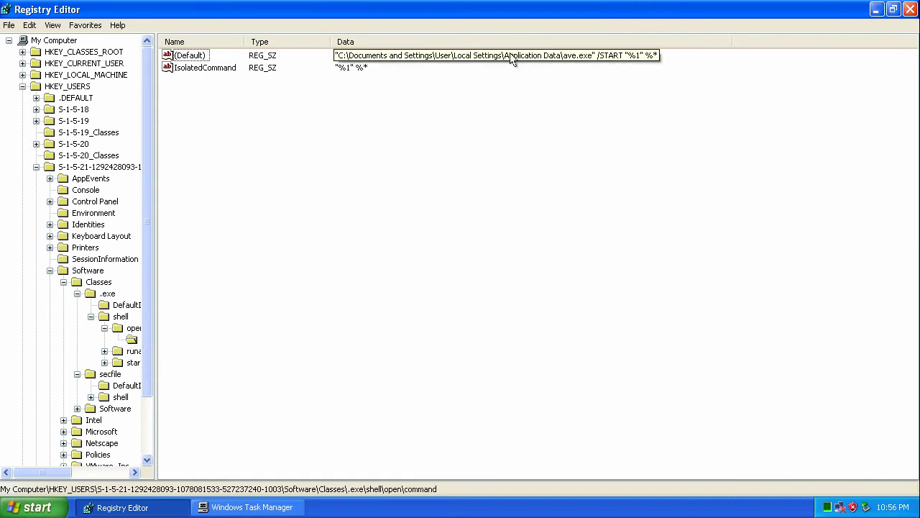
Step: Delete the .exe key under Software\Classes
left_click(106, 293)
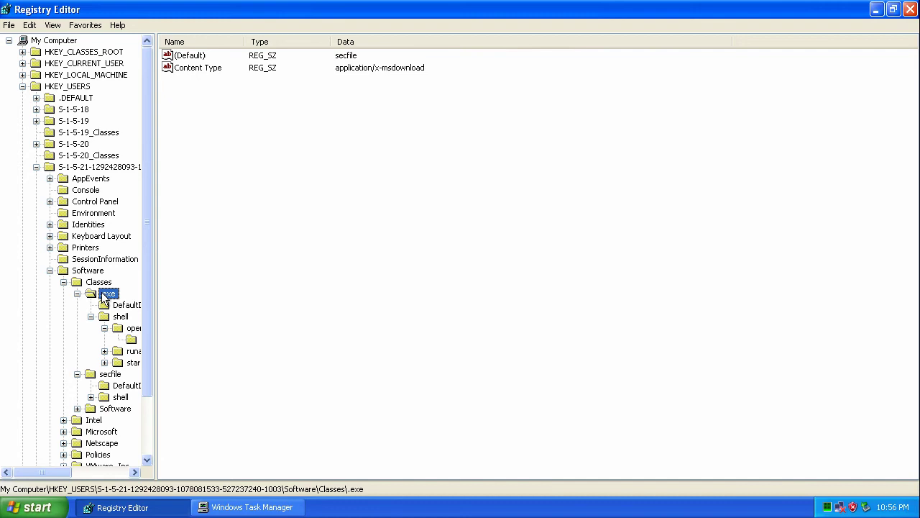
key("Delete")
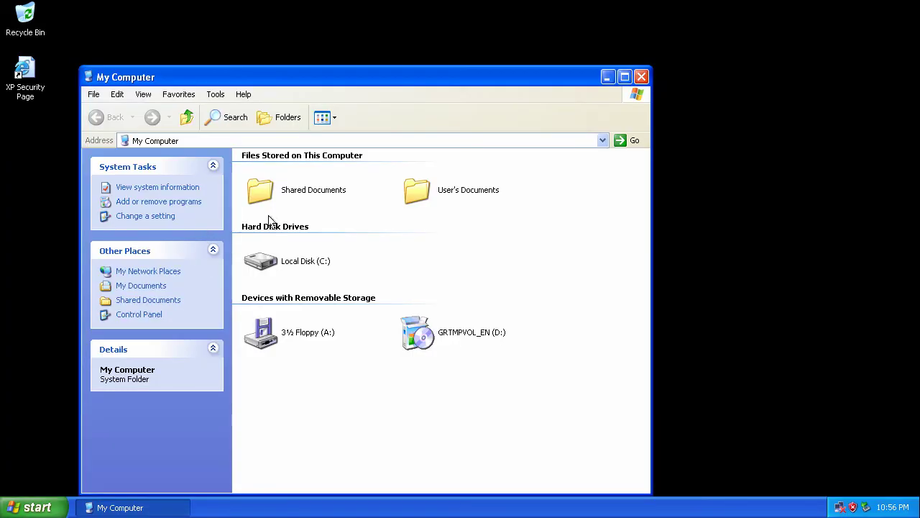
Step: Open the folder C:\Documents and Settings\User from My Computer
double_click(277, 262)
left_click(306, 252)
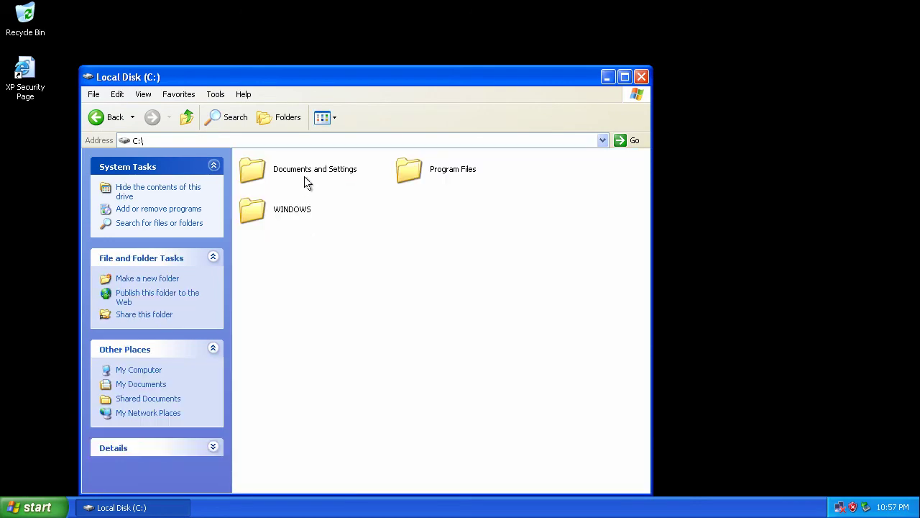
double_click(305, 175)
double_click(392, 166)
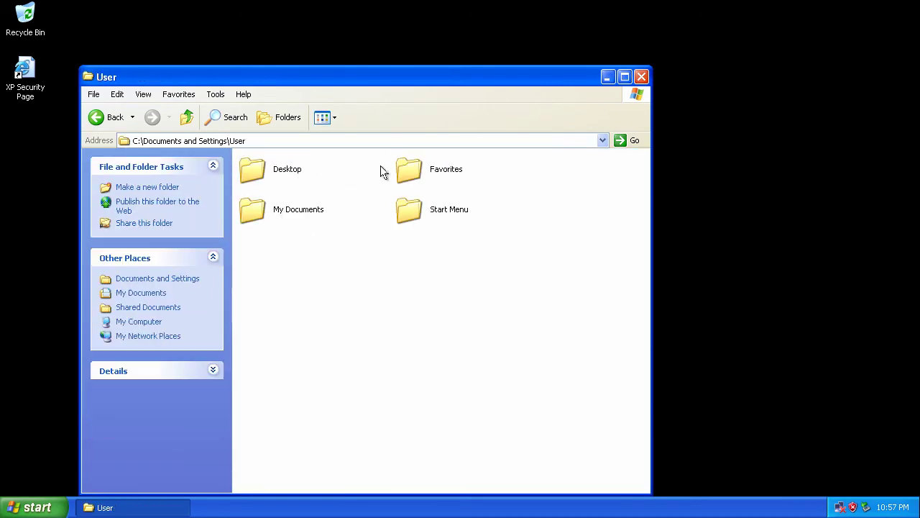
Step: In Folder Options, show hidden files and folders, extensions for known file types, and protected operating system files
left_click(215, 94)
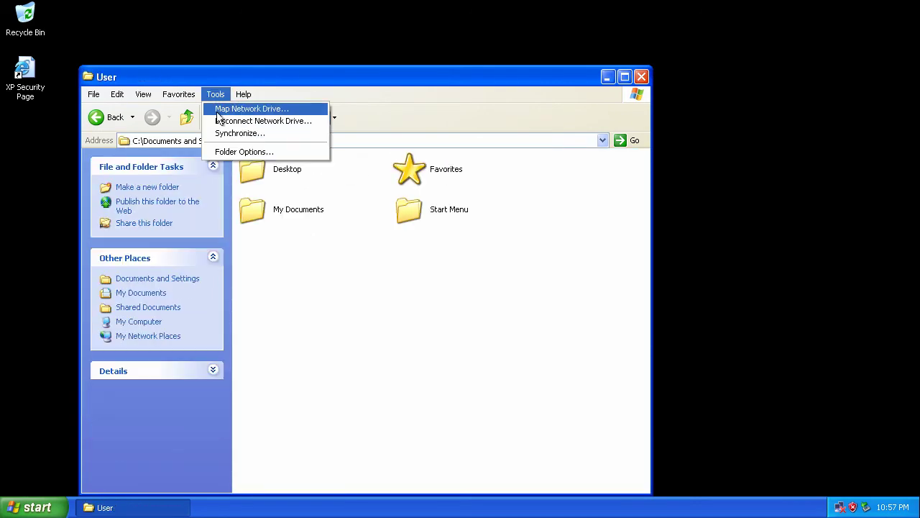
left_click(226, 152)
left_click(146, 110)
scroll(165, 288, "down", 1)
left_click(162, 310)
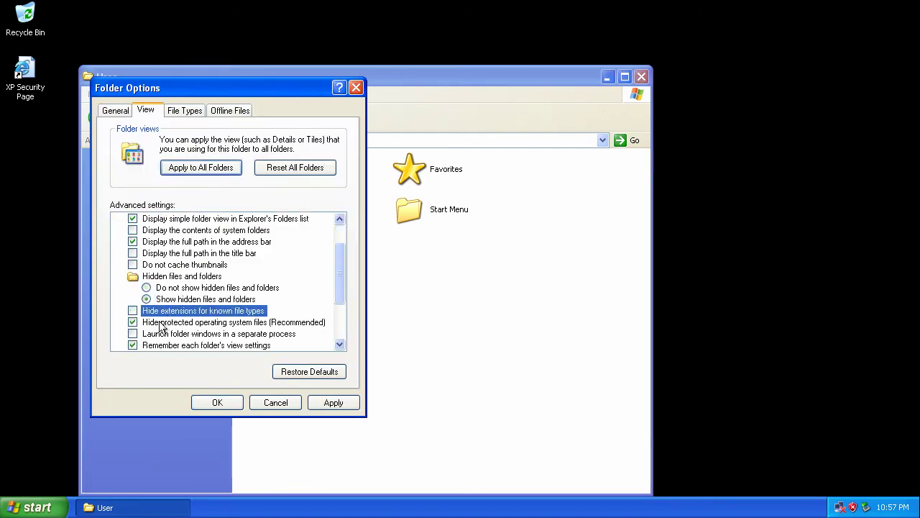
left_click(133, 322)
left_click(432, 302)
scroll(247, 325, "down", 2)
left_click(333, 402)
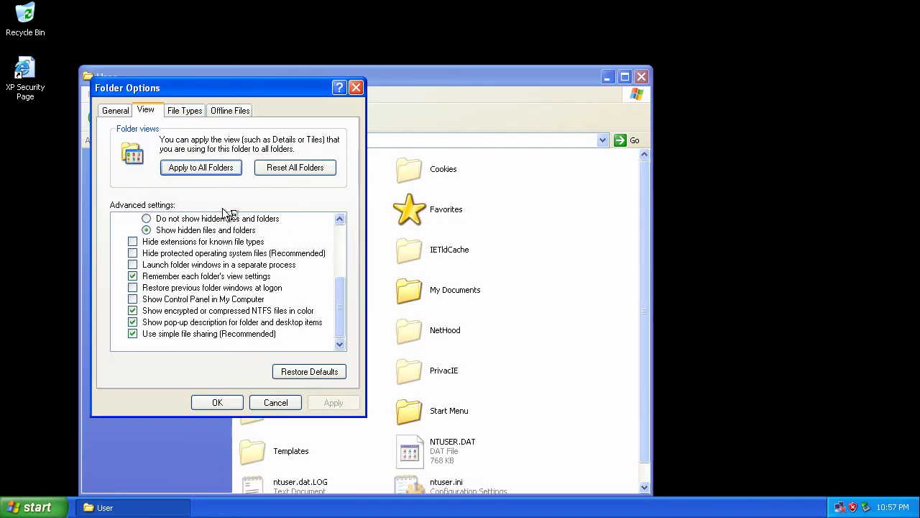
Step: Apply the current folder view to all folders and close Folder Options
left_click(216, 169)
left_click(431, 298)
key("Escape")
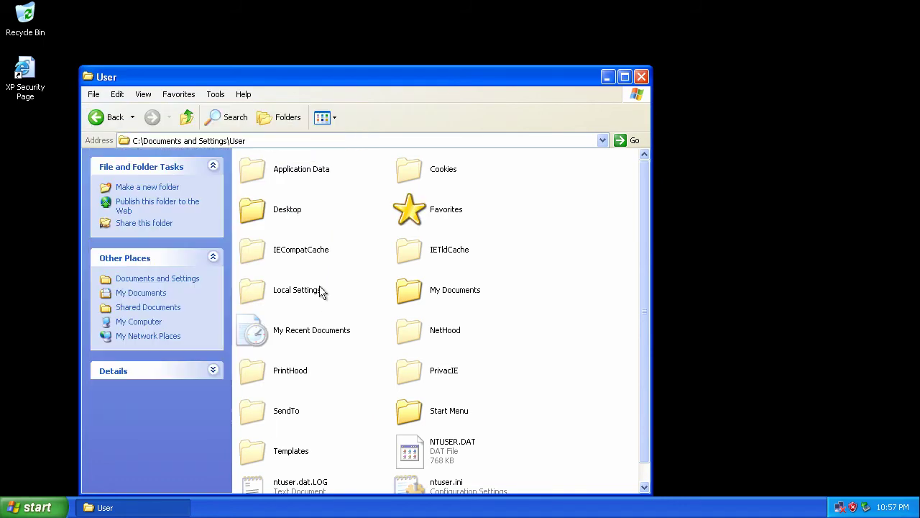
Step: Delete ave.exe from the user's Local Settings\Application Data folder
double_click(297, 280)
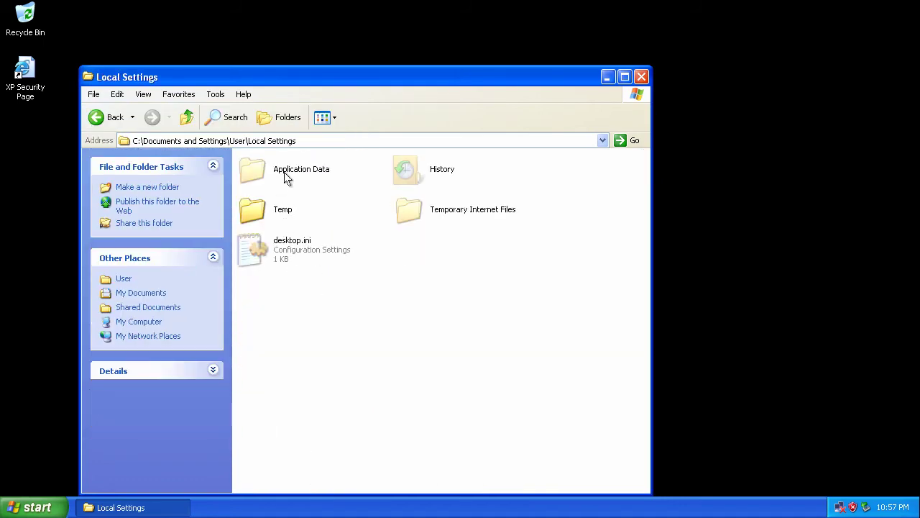
double_click(287, 178)
left_click(403, 212)
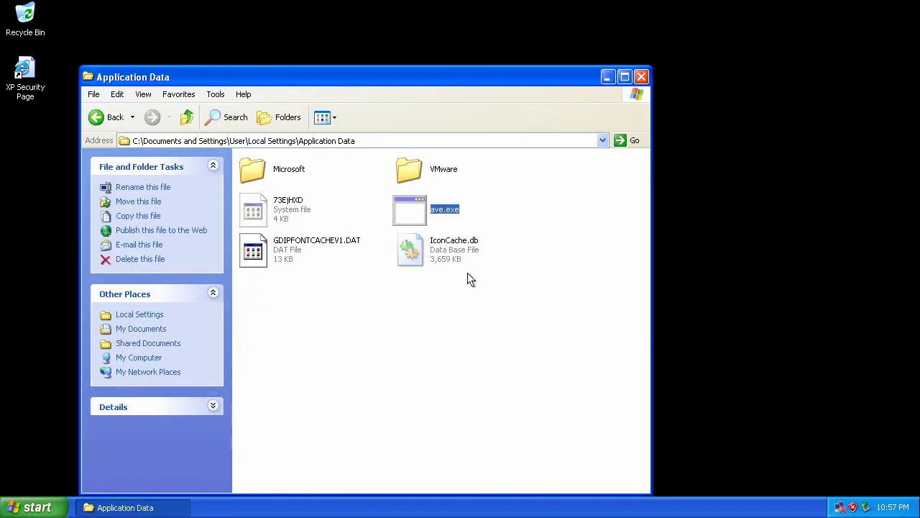
key("Delete")
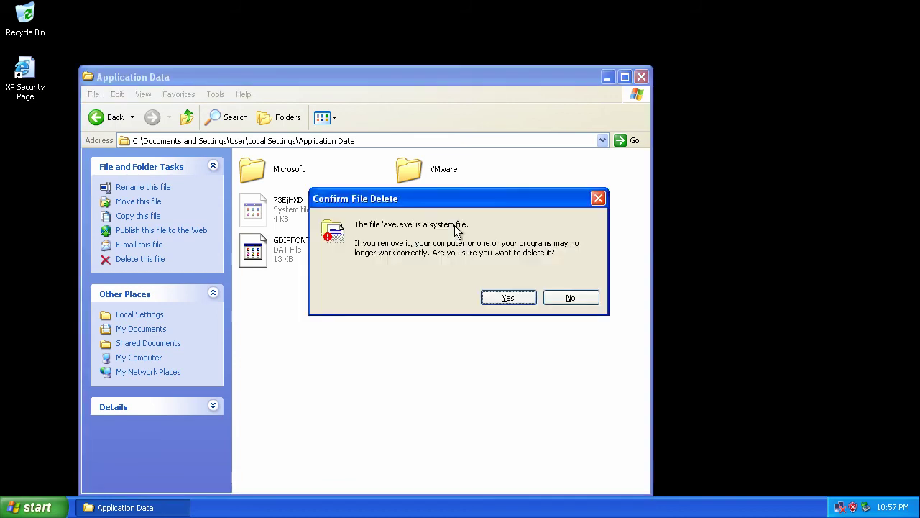
key("Return")
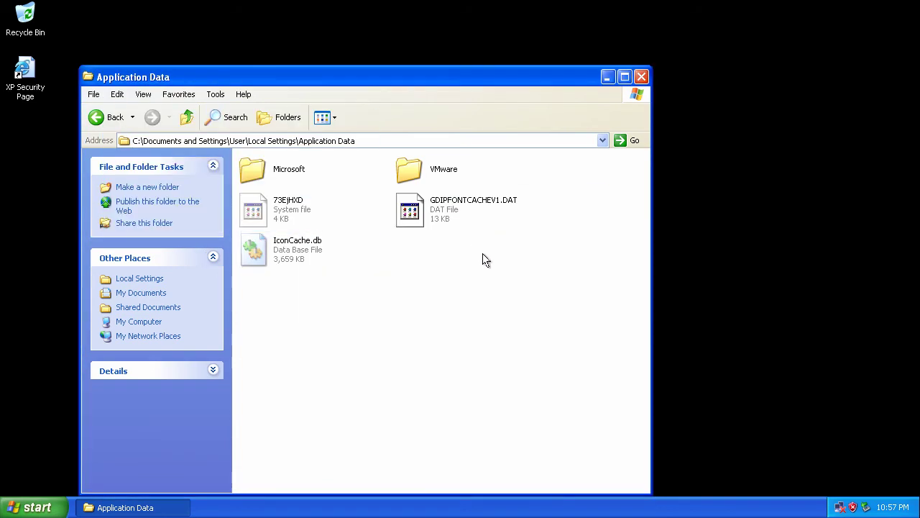
Step: Close the Application Data folder window and restart the computer
left_click(641, 77)
key("super")
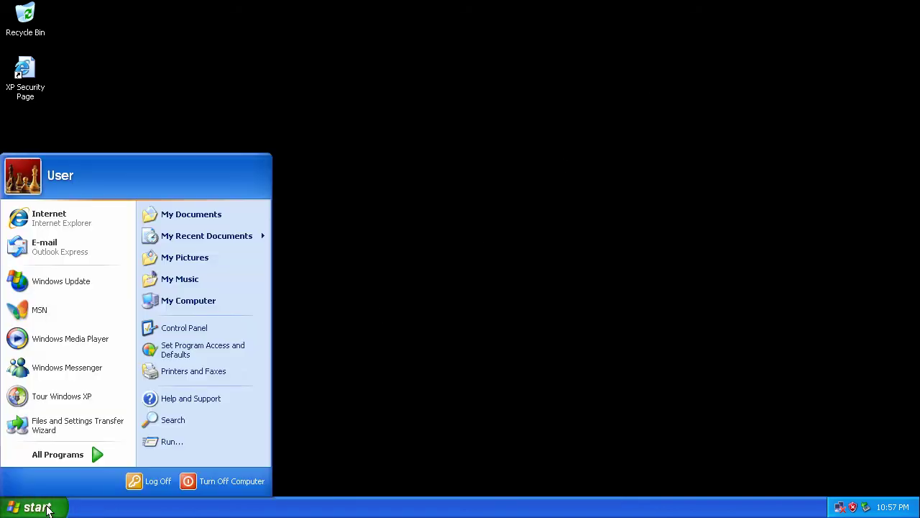
left_click(233, 482)
left_click(506, 198)
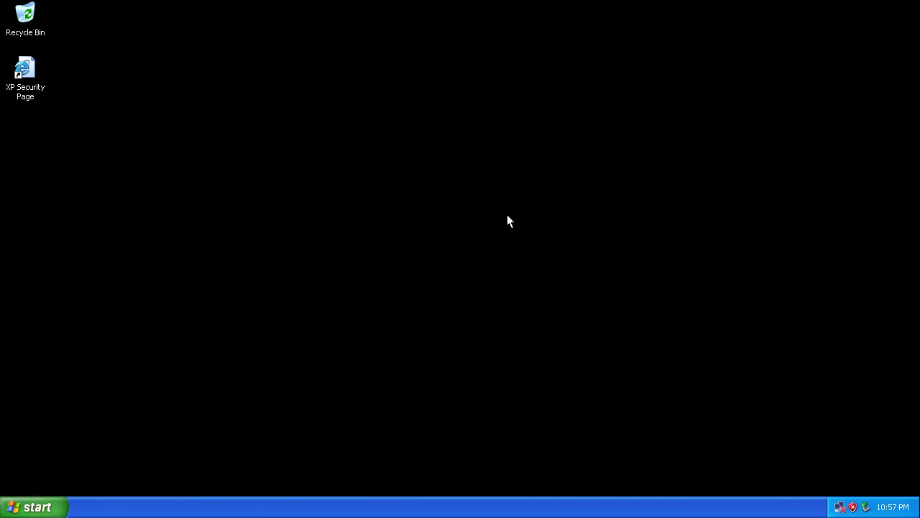